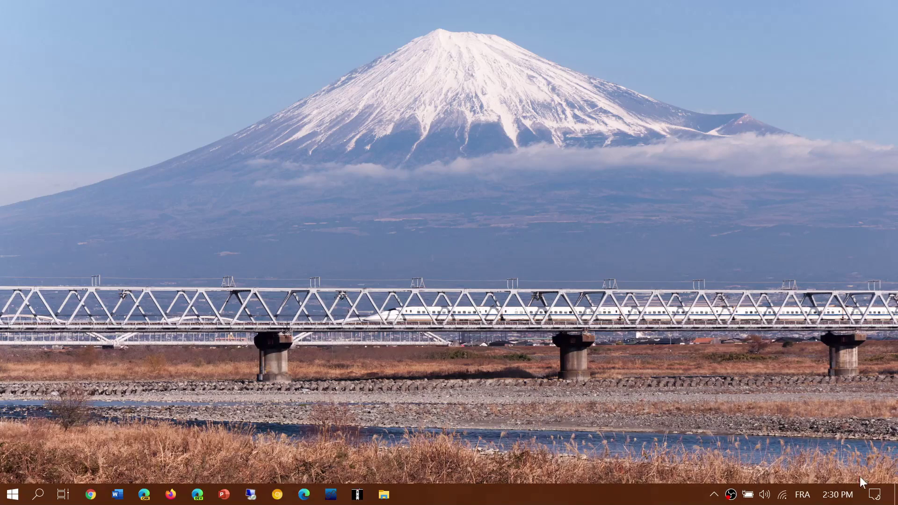
Reach Ease of Access Display via Action Center's All settings and nudge sample text to about 126%.
left_click(875, 495)
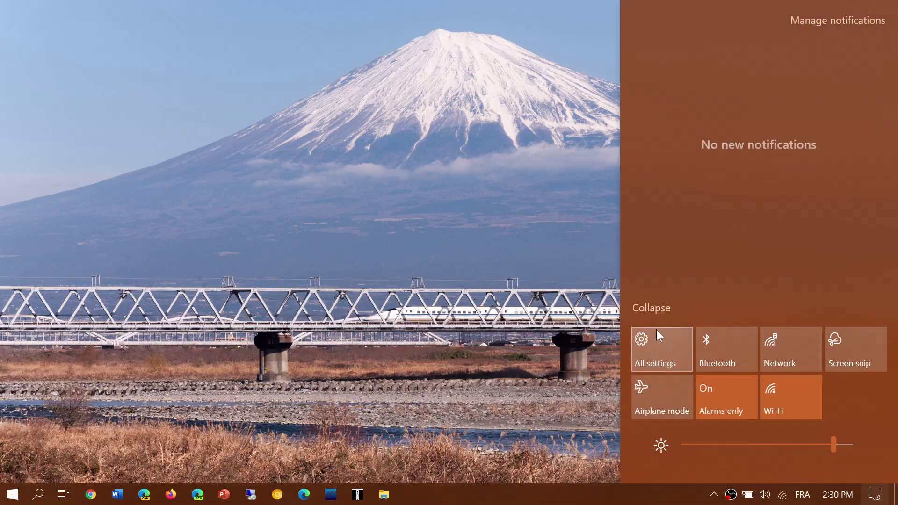
left_click(651, 348)
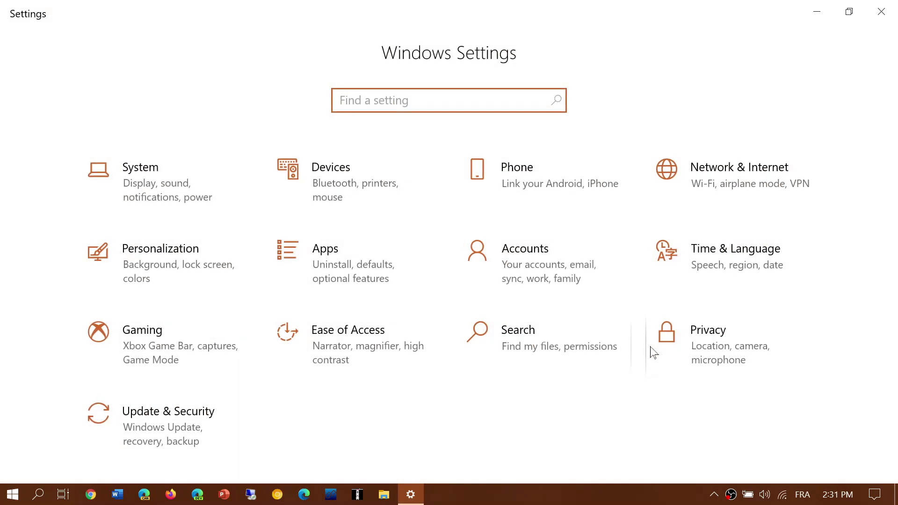
left_click(370, 353)
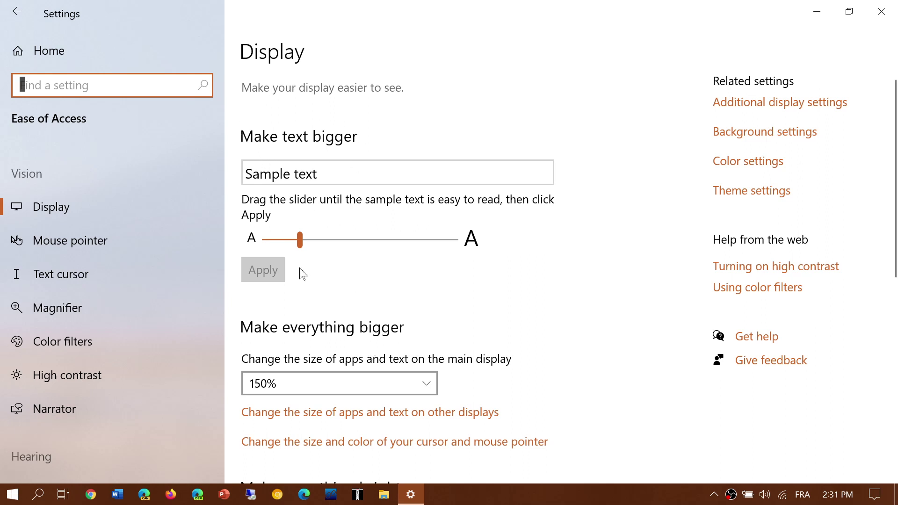
left_click_drag(300, 242, 307, 252)
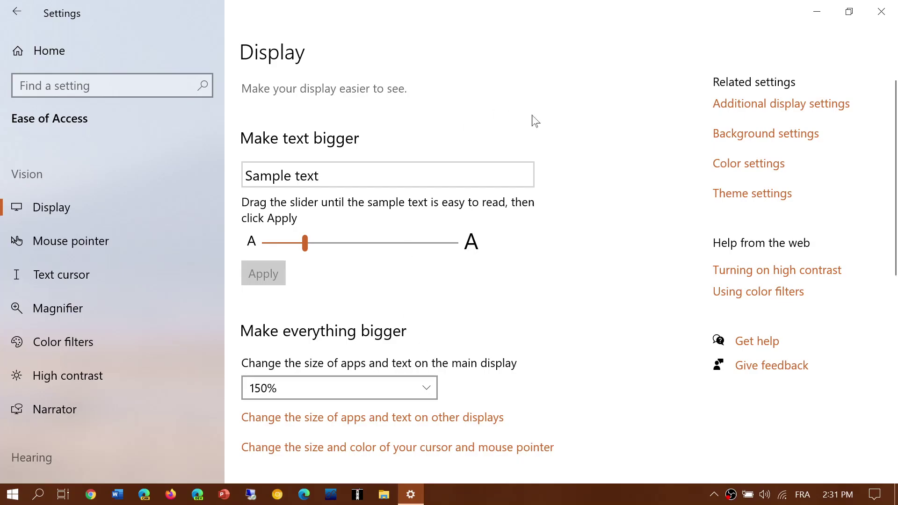
scroll(552, 317, "down", 2)
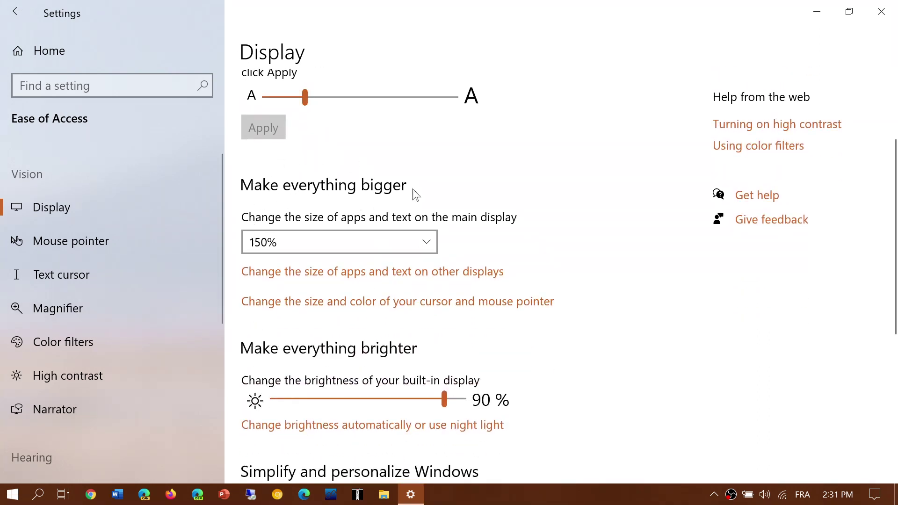
left_click(368, 242)
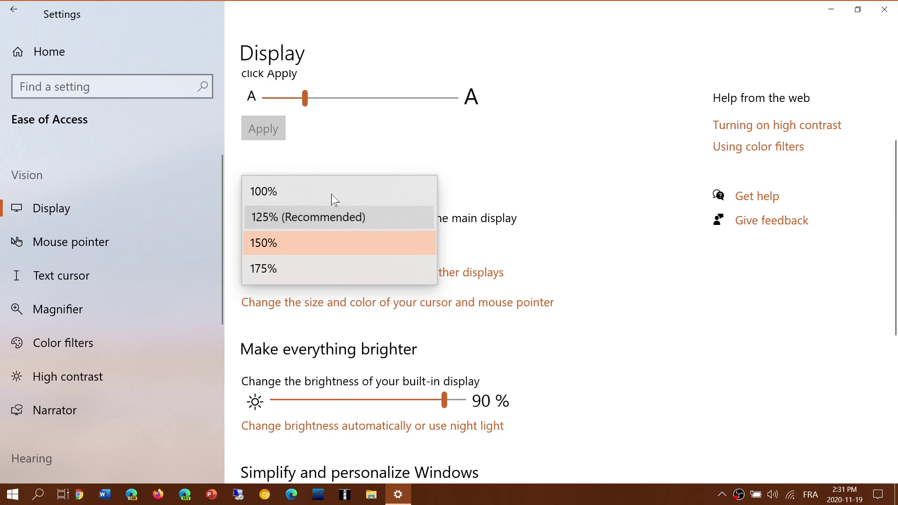
left_click(332, 211)
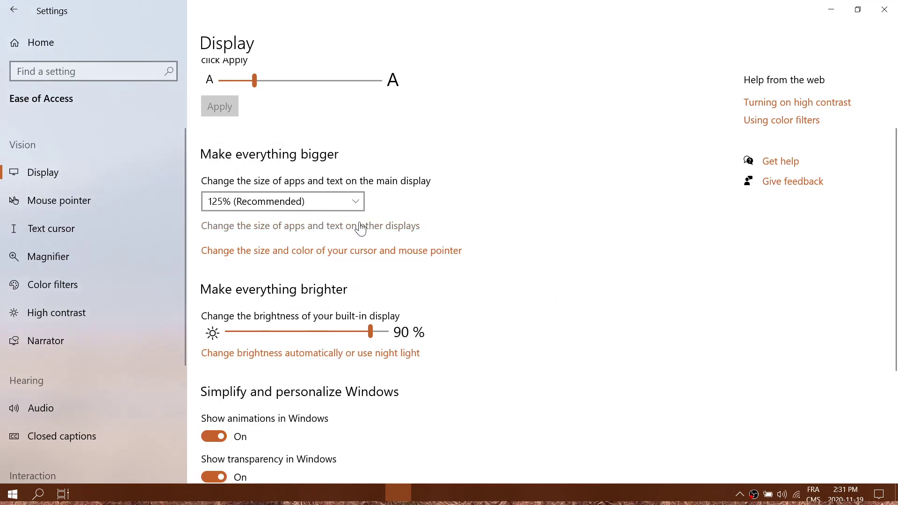
left_click(335, 202)
left_click(318, 222)
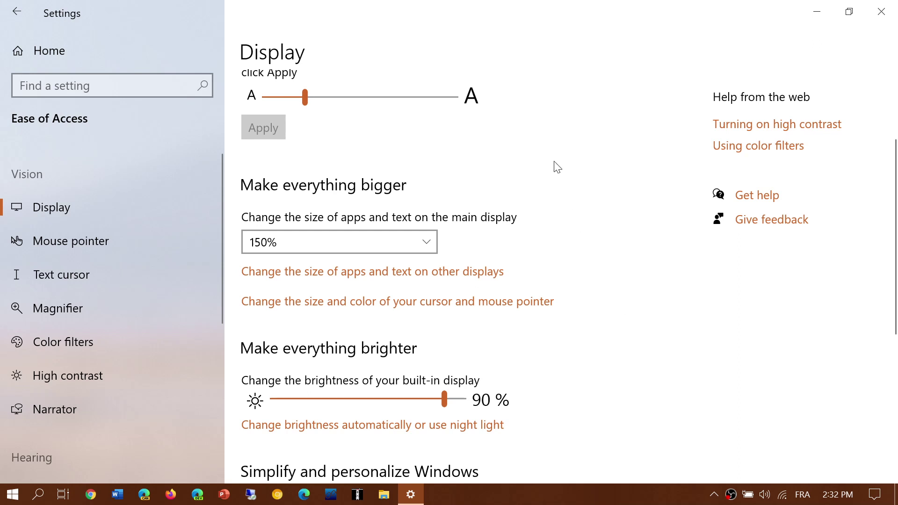
scroll(553, 157, "down", 3)
scroll(554, 157, "down", 3)
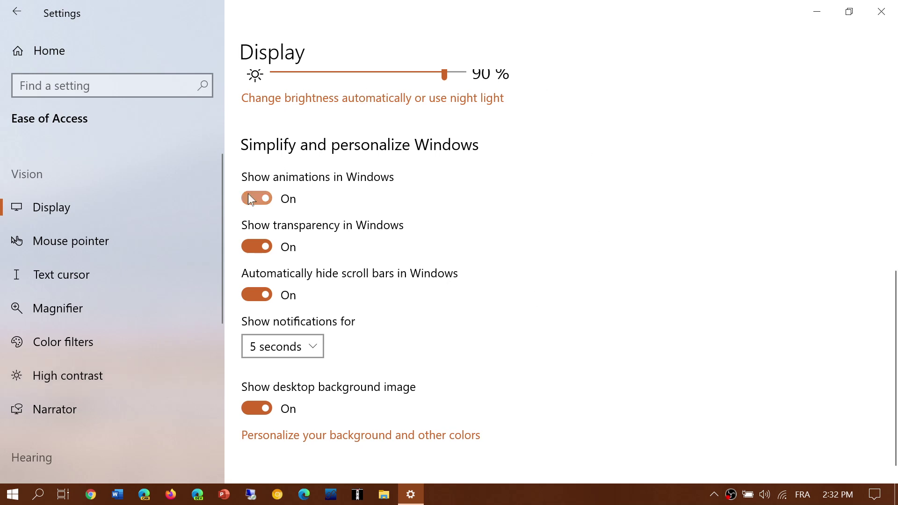
Switch Show transparency in Windows off, then move to the High contrast page.
left_click(248, 243)
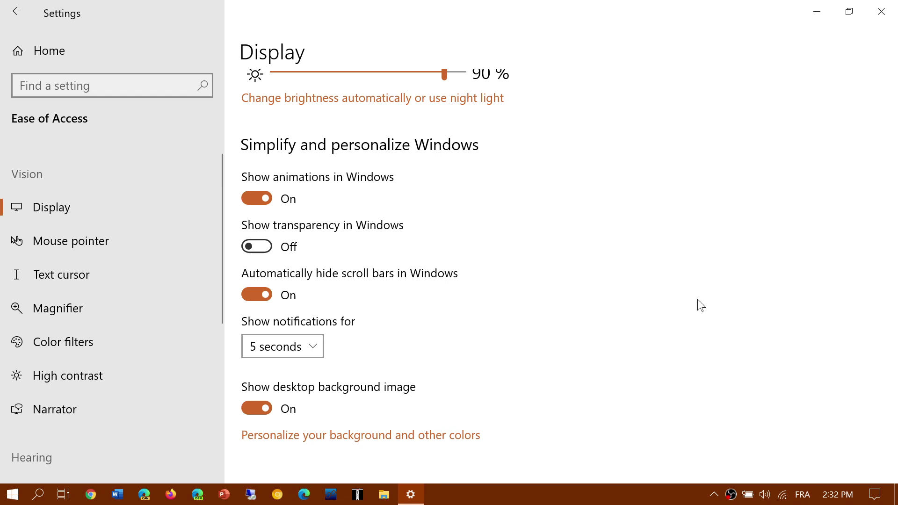
scroll(700, 305, "down", 1)
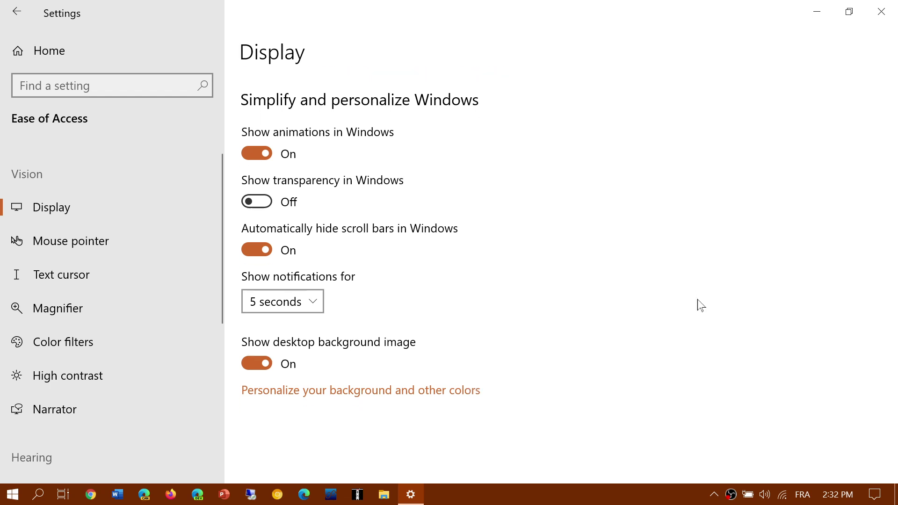
scroll(700, 306, "up", 1)
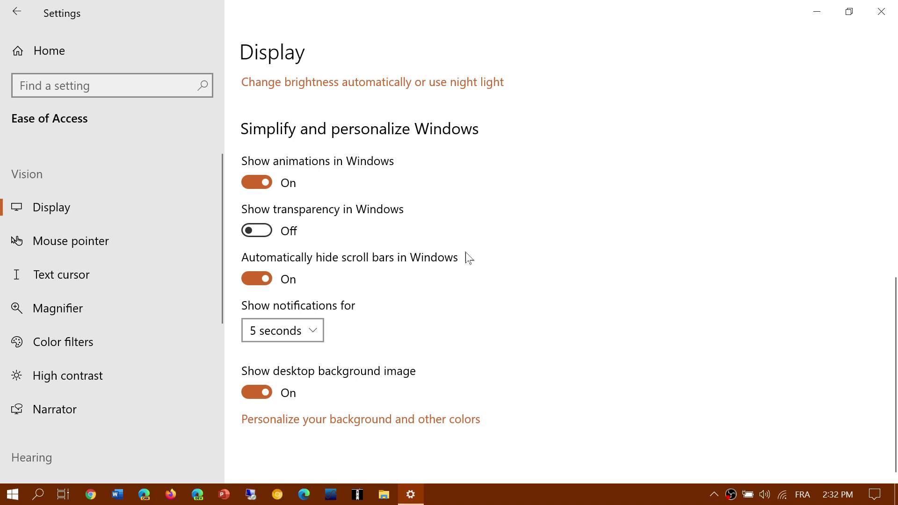
left_click(85, 376)
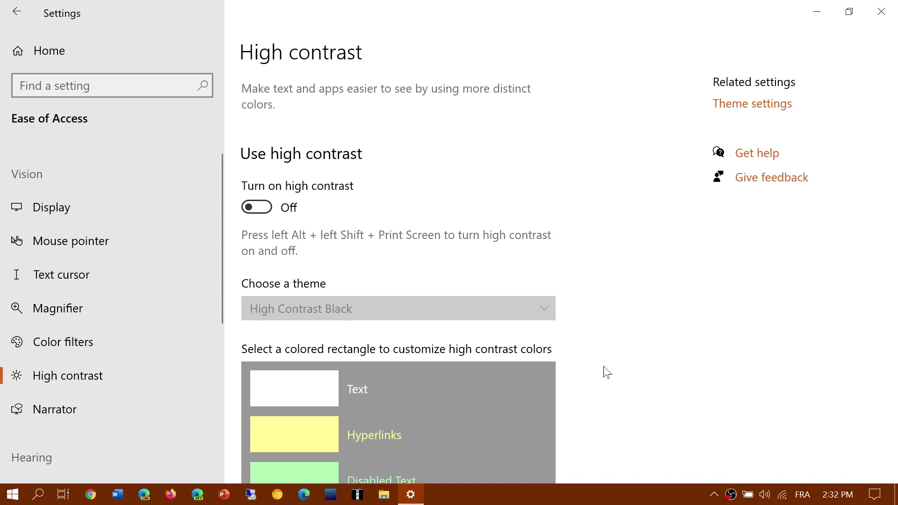
Turn high contrast on and preview the Black theme in the Start menu.
left_click(257, 207)
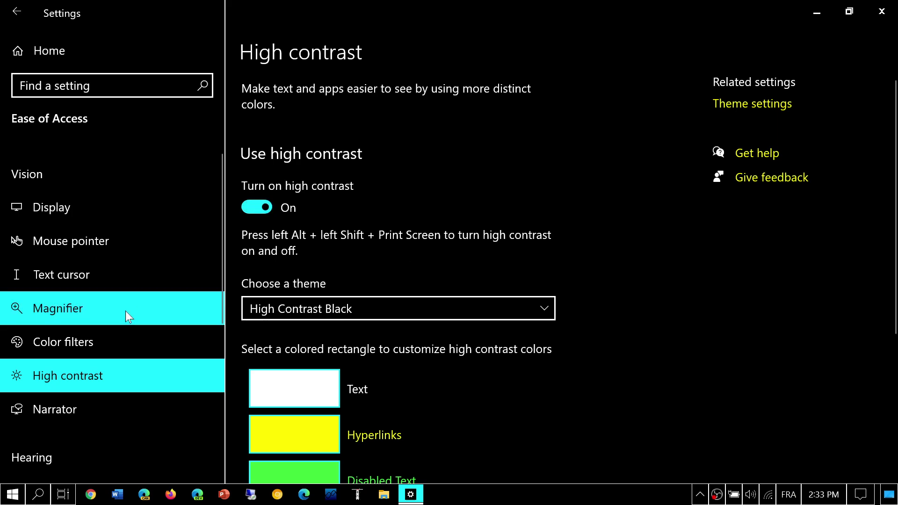
left_click(12, 495)
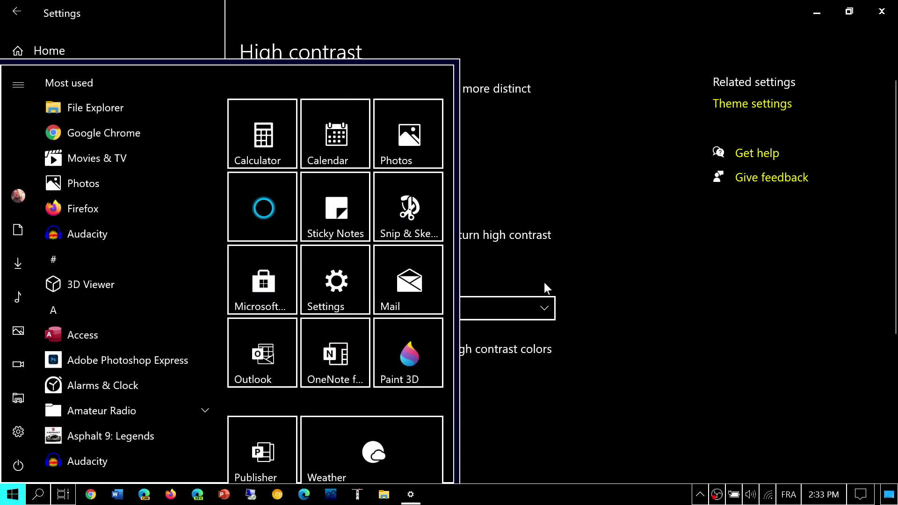
left_click(643, 355)
scroll(643, 356, "down", 3)
scroll(644, 355, "down", 2)
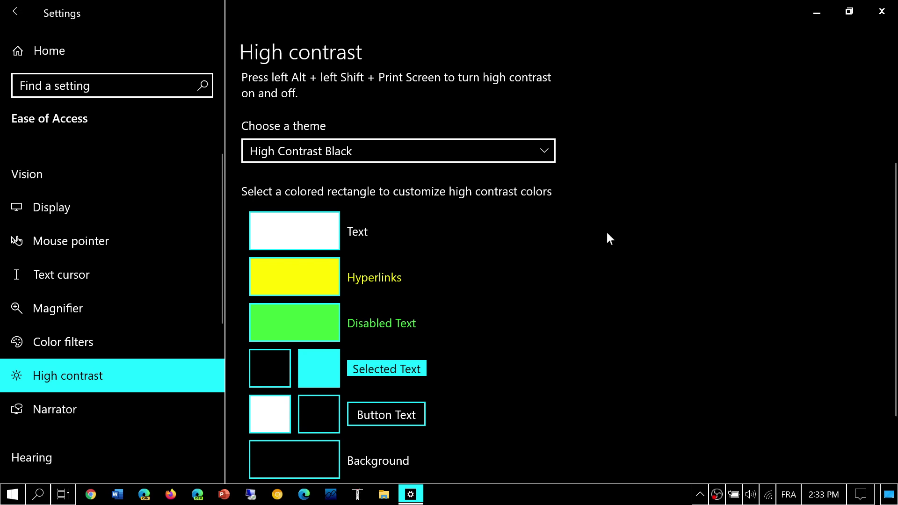
Try the High Contrast White theme, then switch to High Contrast #1 with yellow text.
left_click(422, 153)
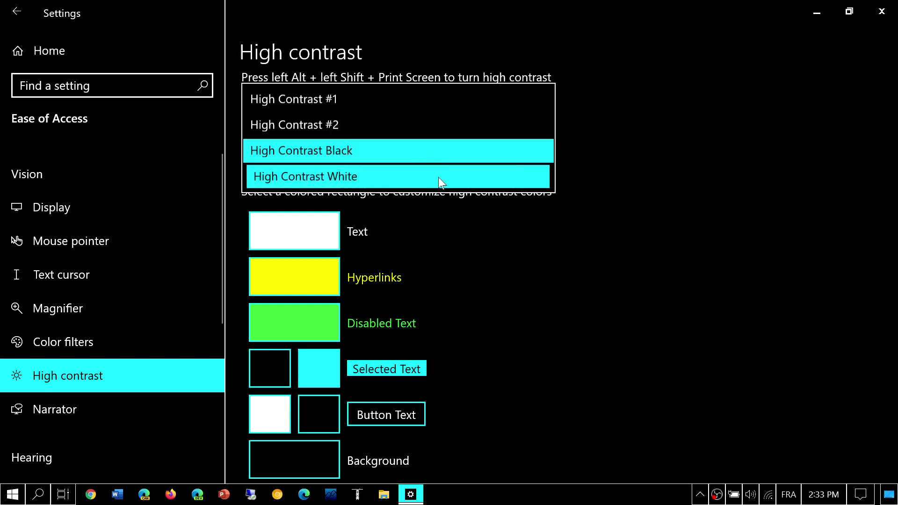
left_click(439, 177)
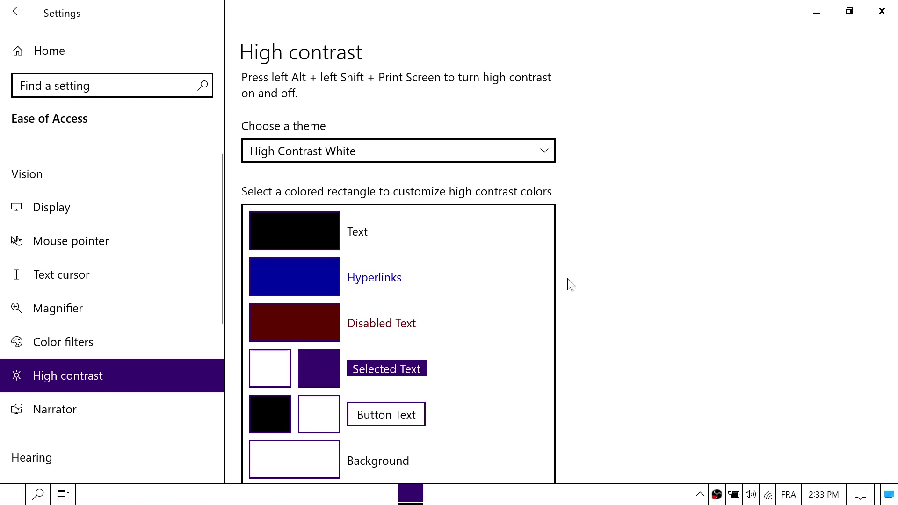
left_click(434, 146)
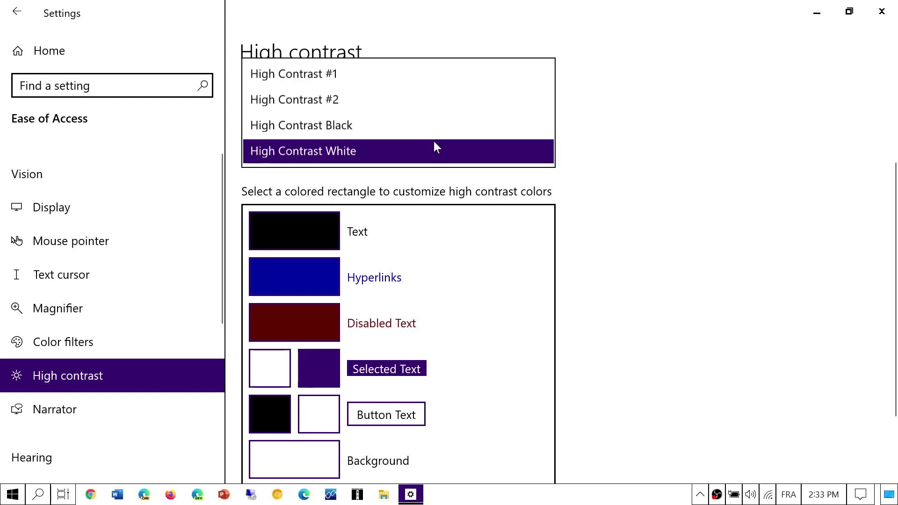
left_click(391, 69)
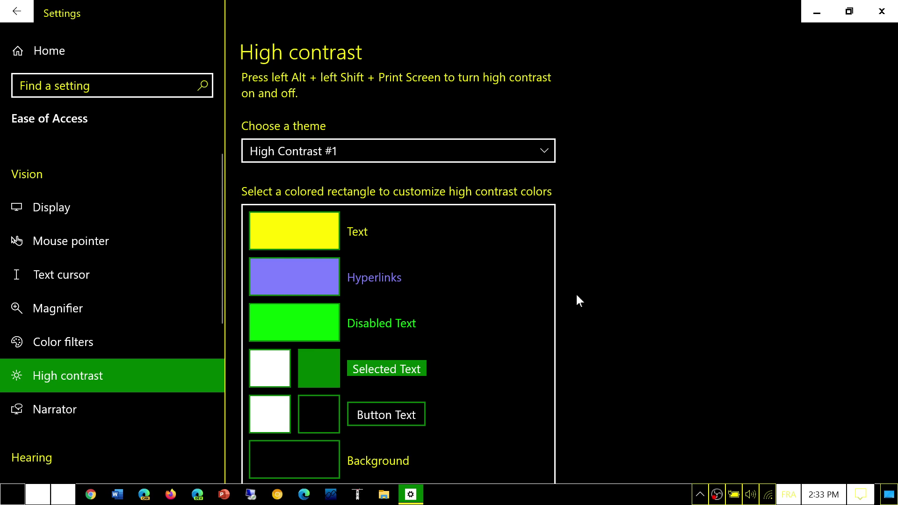
Pick an aqua shade in the text colour chooser but cancel, keeping yellow text.
left_click(291, 229)
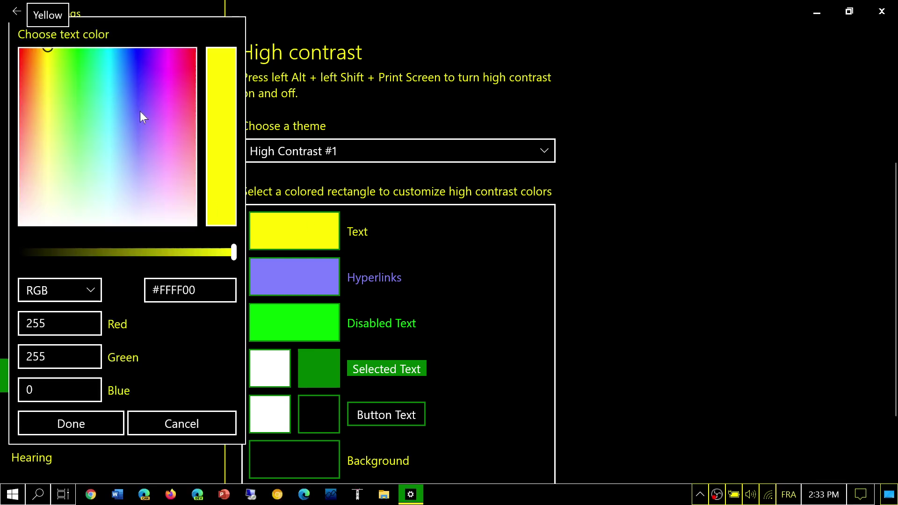
left_click(102, 201)
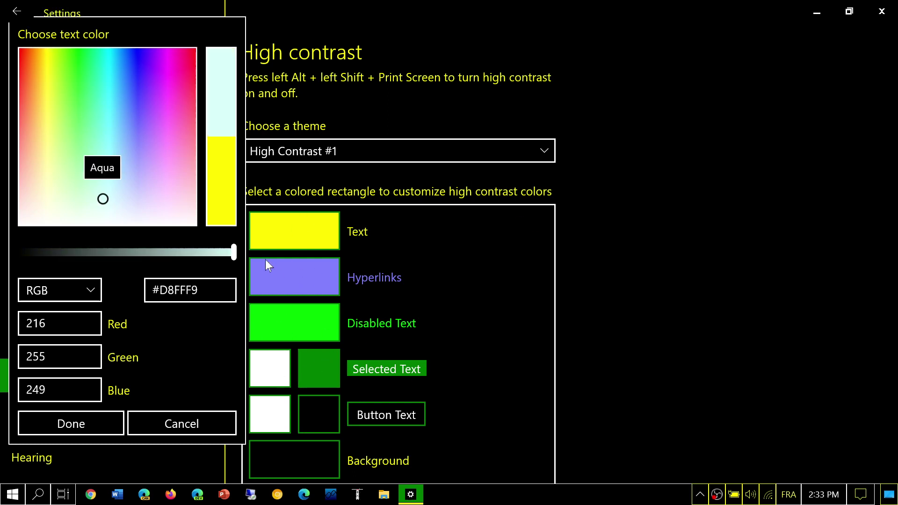
left_click(662, 245)
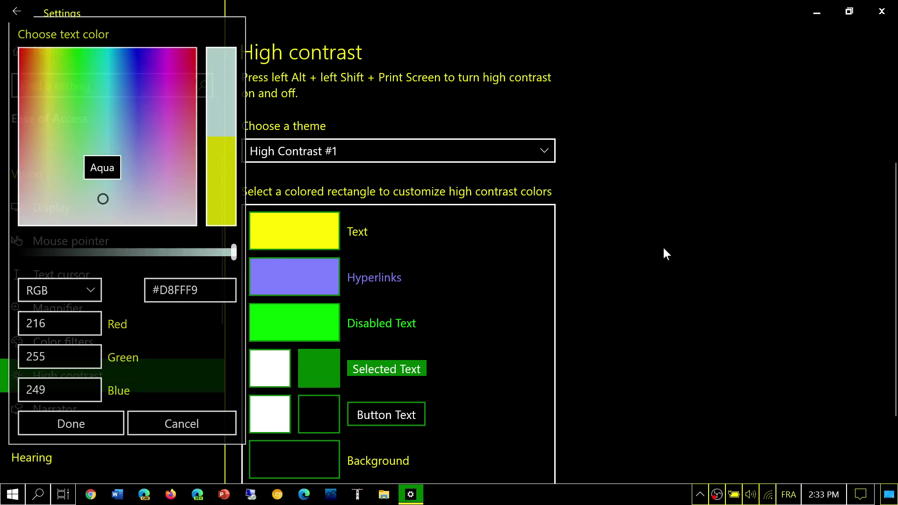
scroll(331, 381, "down", 3)
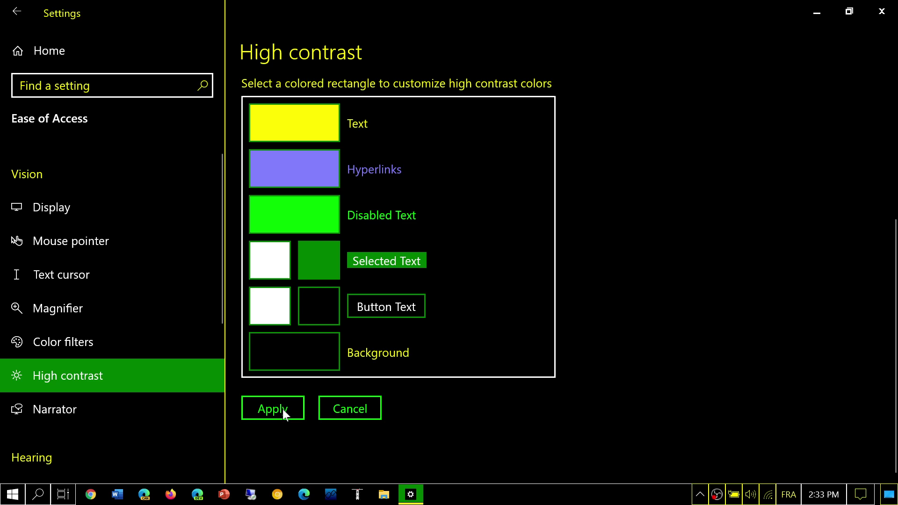
scroll(660, 245, "up", 5)
scroll(659, 246, "up", 5)
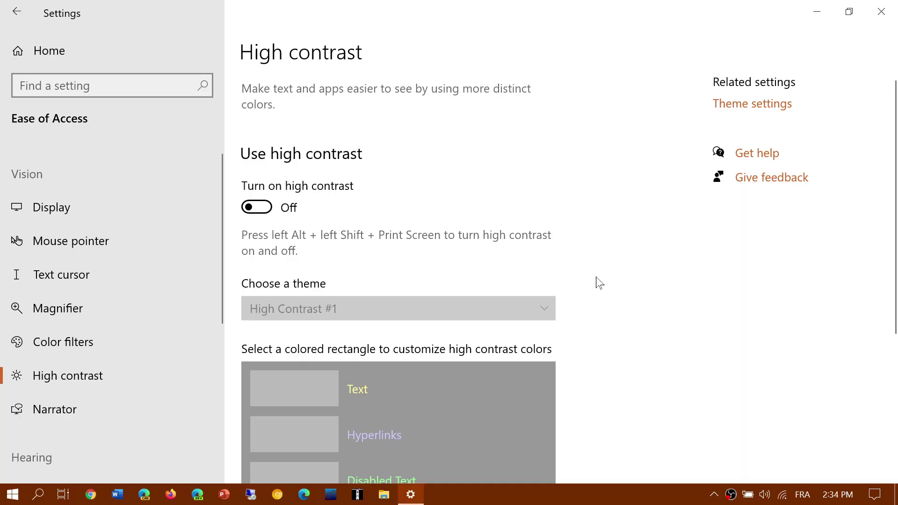
On the Ease of Access Display page, turn Show transparency in Windows back on.
left_click(52, 208)
scroll(586, 294, "down", 10)
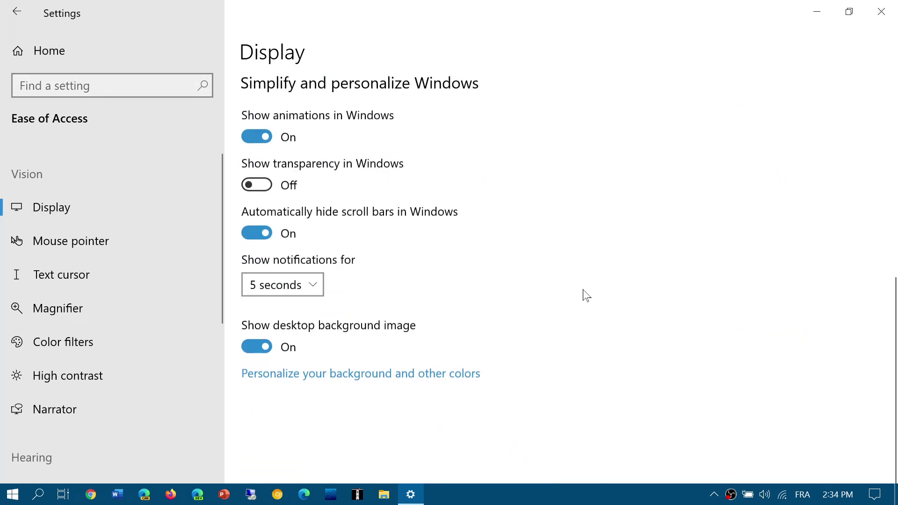
scroll(572, 289, "up", 1)
left_click(257, 230)
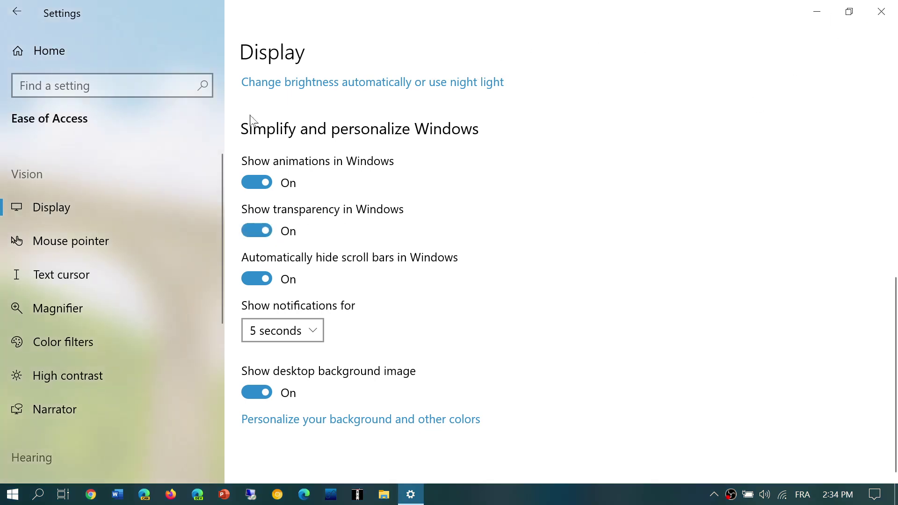
From Settings home, glance at System's Display page and return home.
left_click(17, 12)
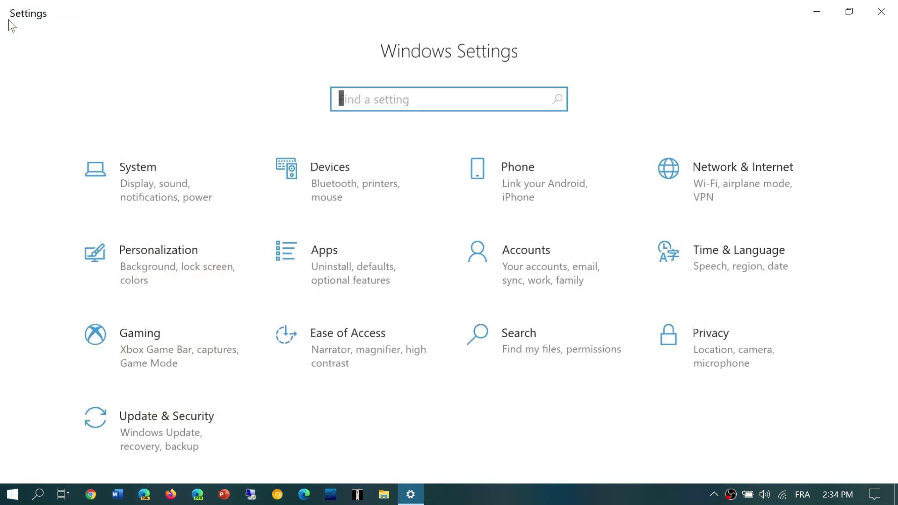
left_click(145, 188)
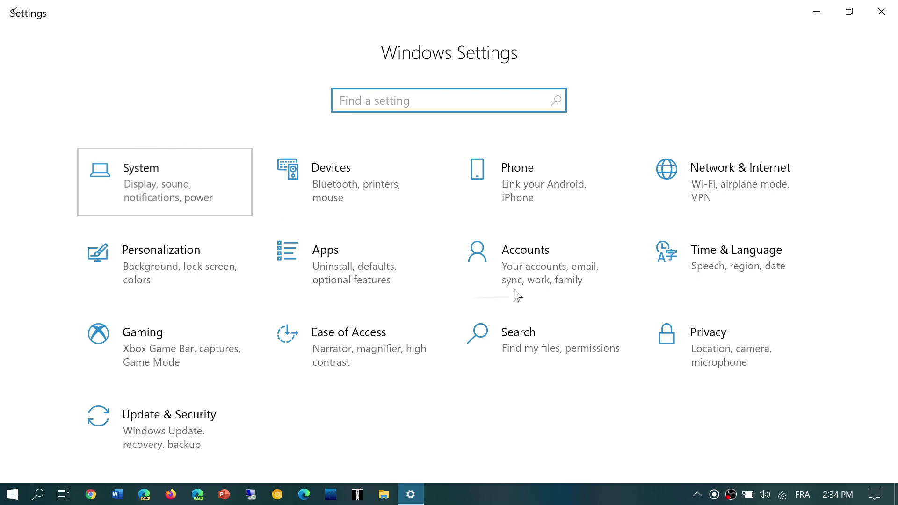
scroll(563, 363, "down", 8)
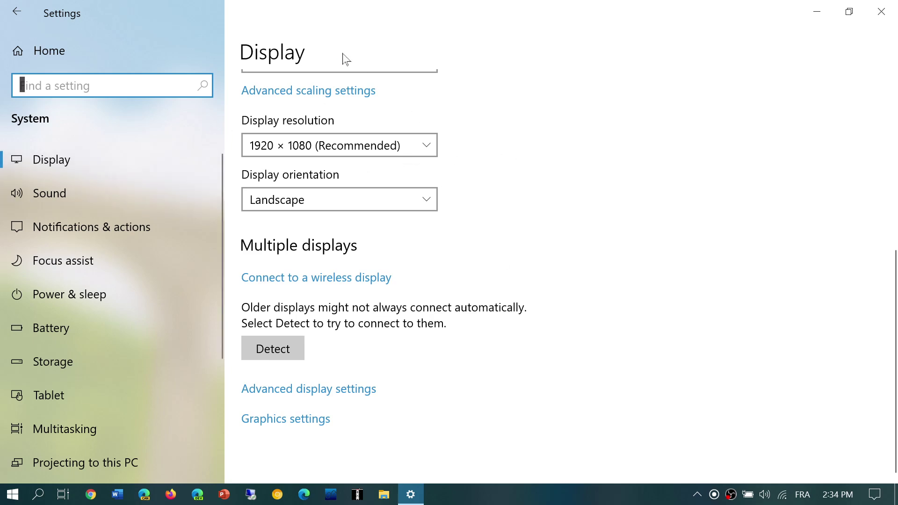
scroll(344, 58, "up", 8)
left_click(17, 11)
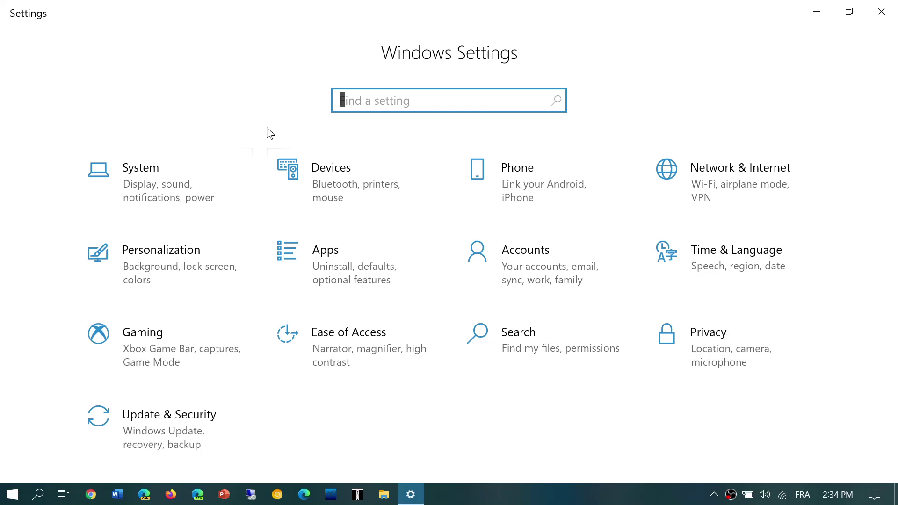
In Personalization, pass through Themes to the Colors page with transparency and accent choices.
left_click(162, 264)
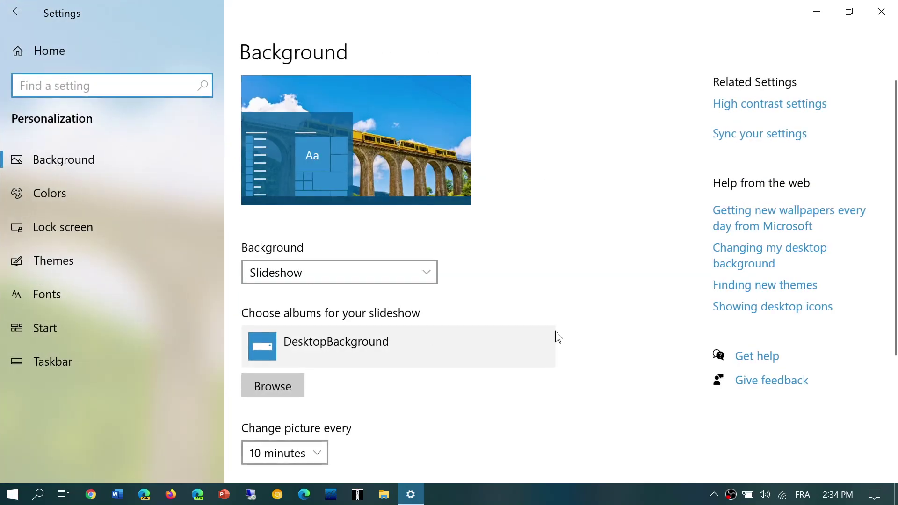
scroll(576, 335, "down", 5)
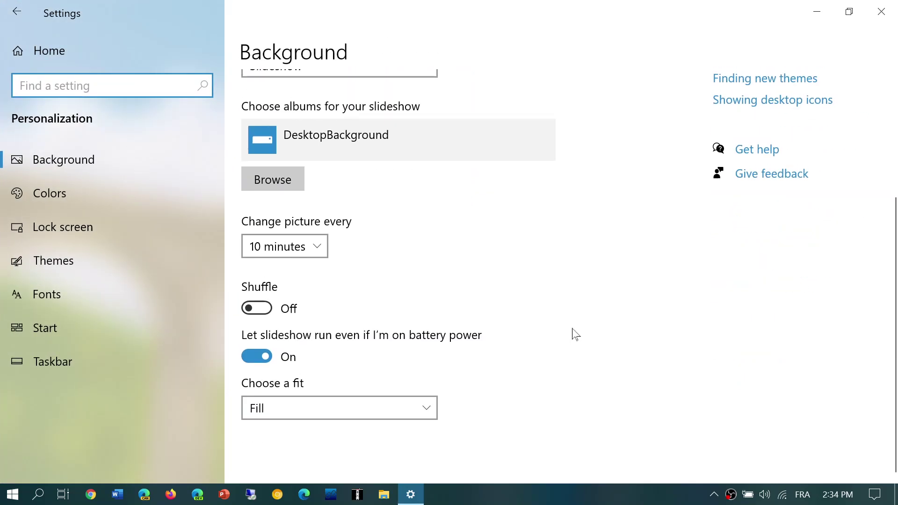
scroll(576, 334, "down", 1)
scroll(575, 335, "up", 1)
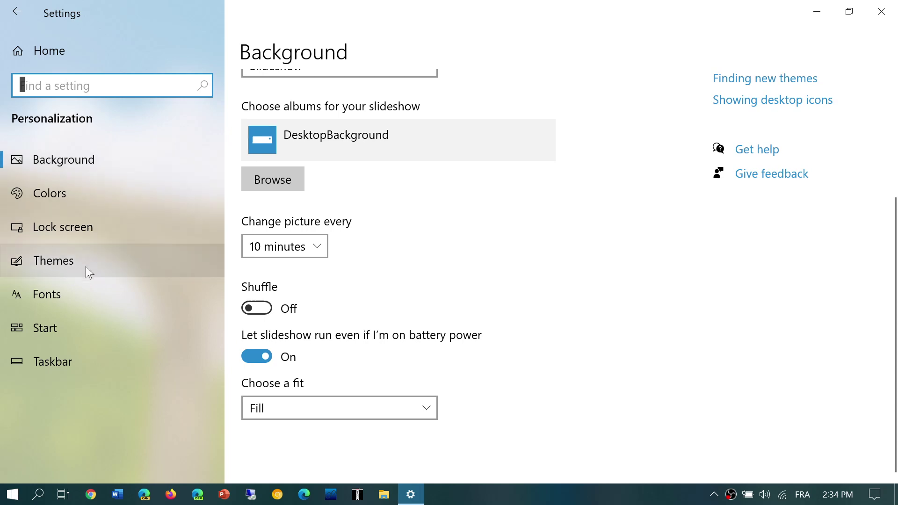
left_click(113, 259)
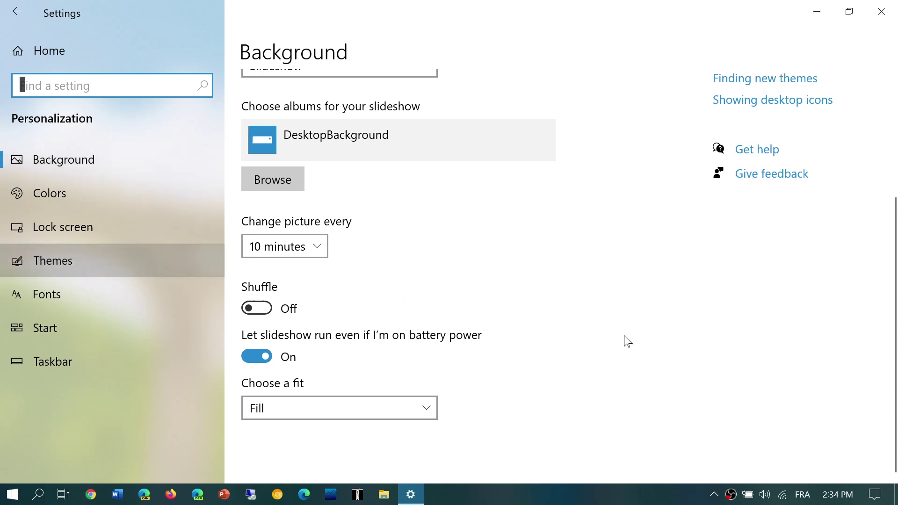
scroll(612, 344, "down", 4)
scroll(613, 344, "down", 4)
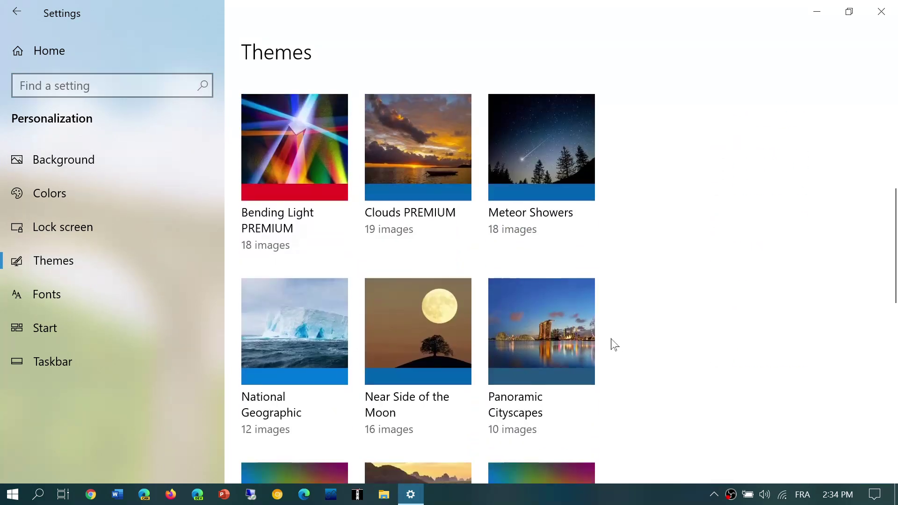
scroll(613, 344, "down", 3)
scroll(613, 344, "up", 10)
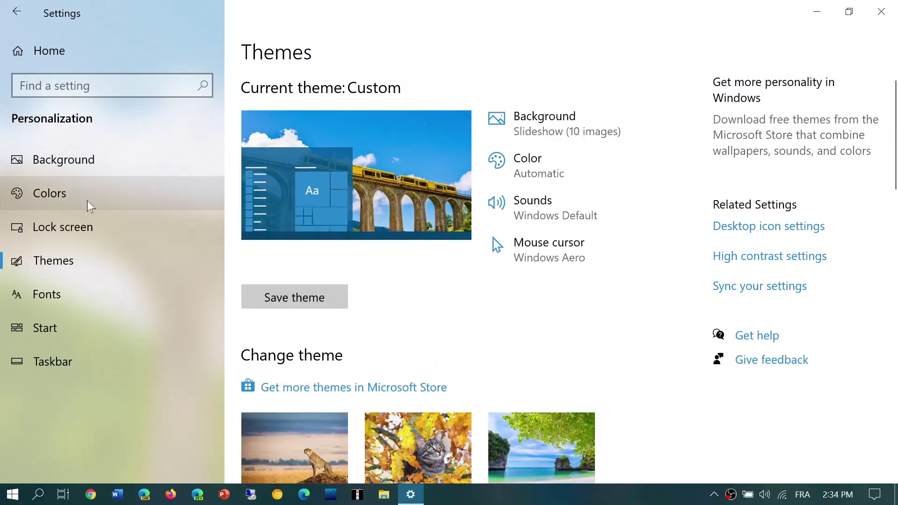
left_click(49, 192)
scroll(593, 390, "down", 3)
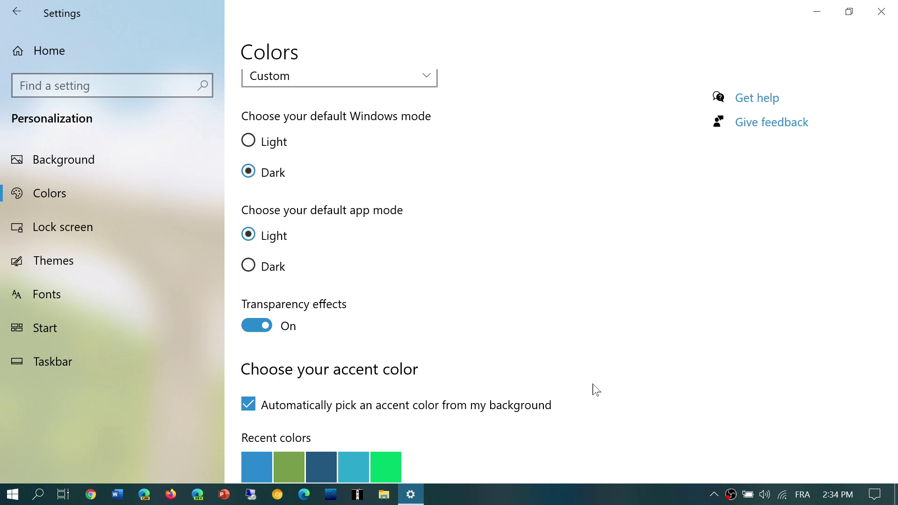
scroll(592, 390, "down", 3)
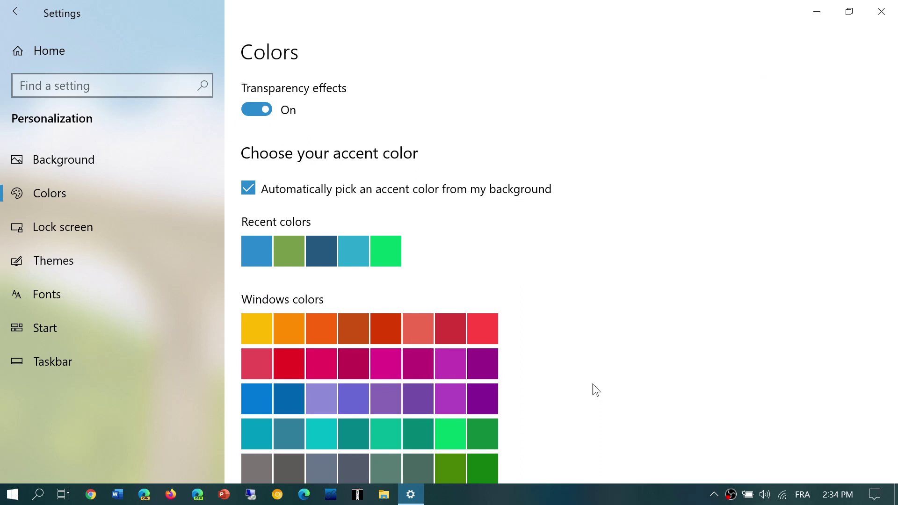